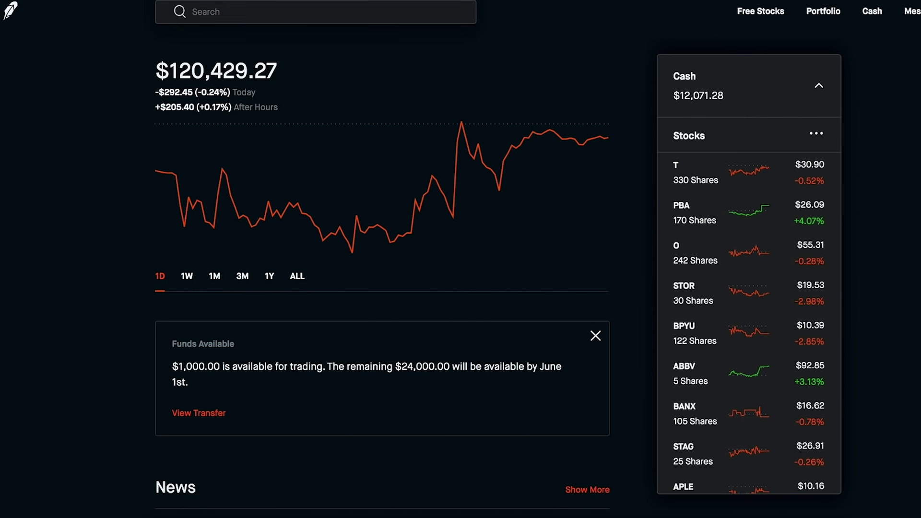
Step: Find AT&T by its ticker T and open its options chain for selling calls
{"action": "type", "text": "t"}
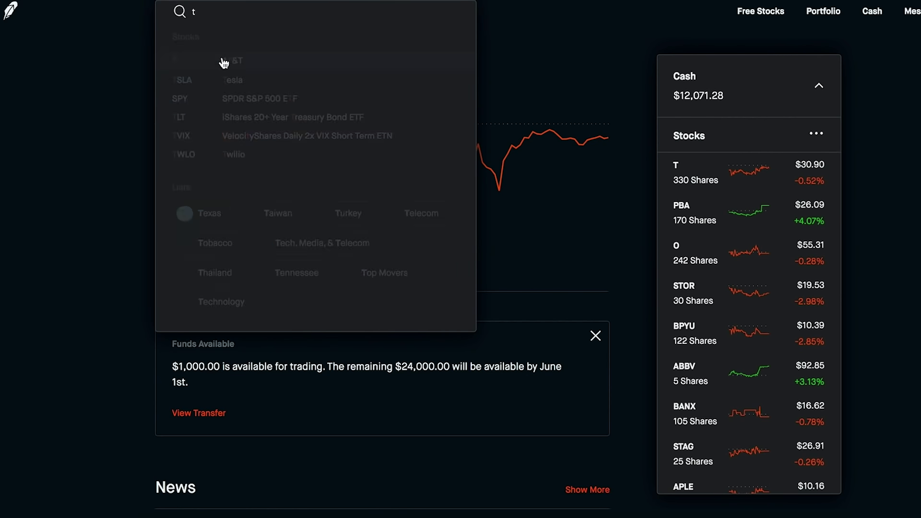
{"action": "left_click", "coordinate": [259, 61]}
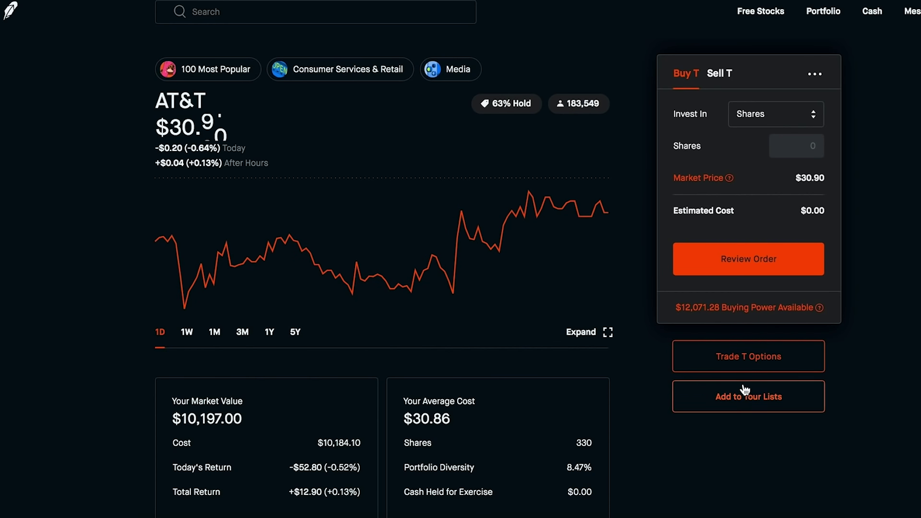
{"action": "left_click", "coordinate": [750, 366]}
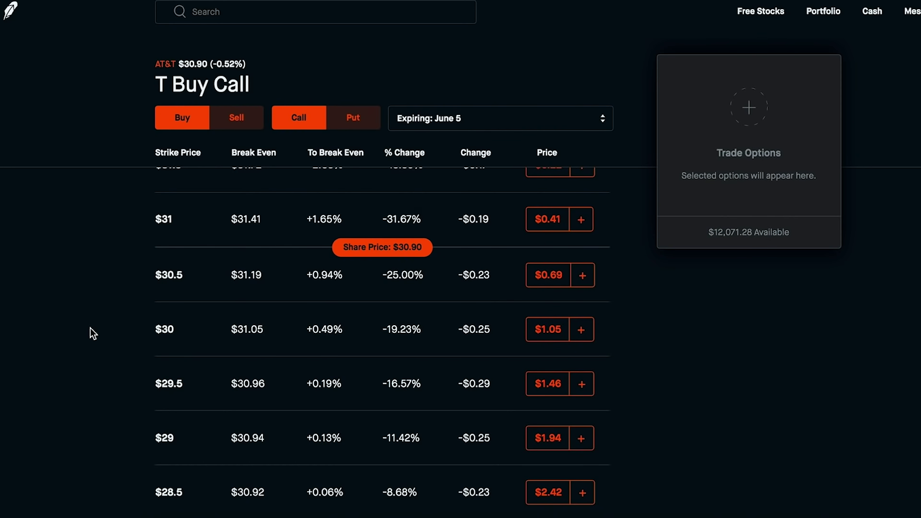
{"action": "left_click", "coordinate": [238, 126]}
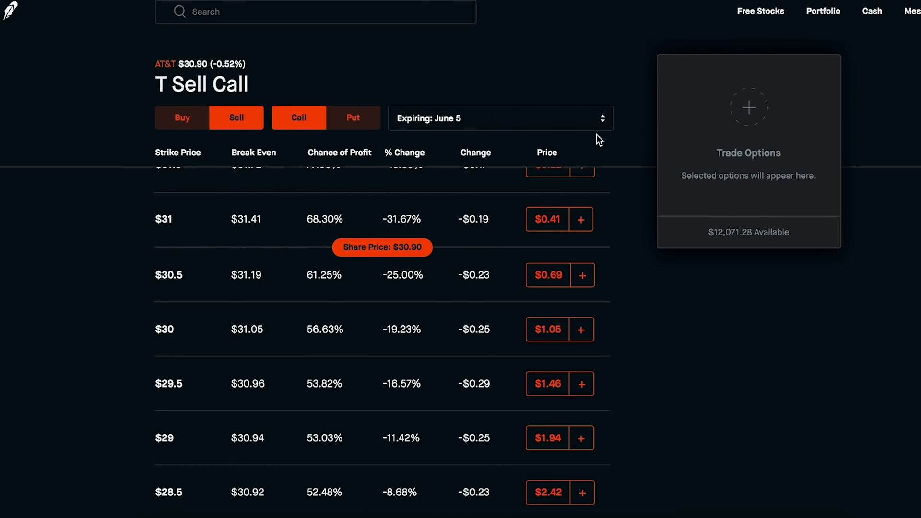
Step: Examine the available expiration dates and the strike prices around the share price in AT&T's sell call chain
{"action": "left_click", "coordinate": [577, 124]}
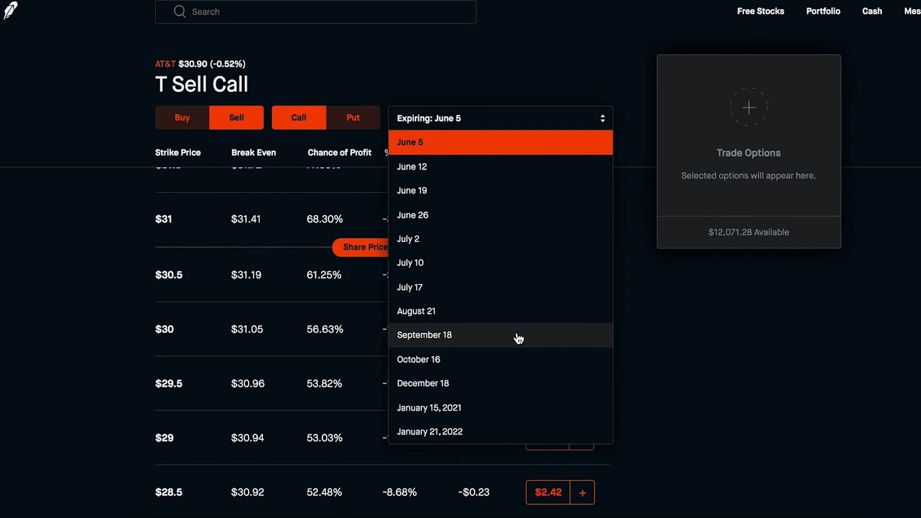
{"action": "left_click", "coordinate": [472, 87]}
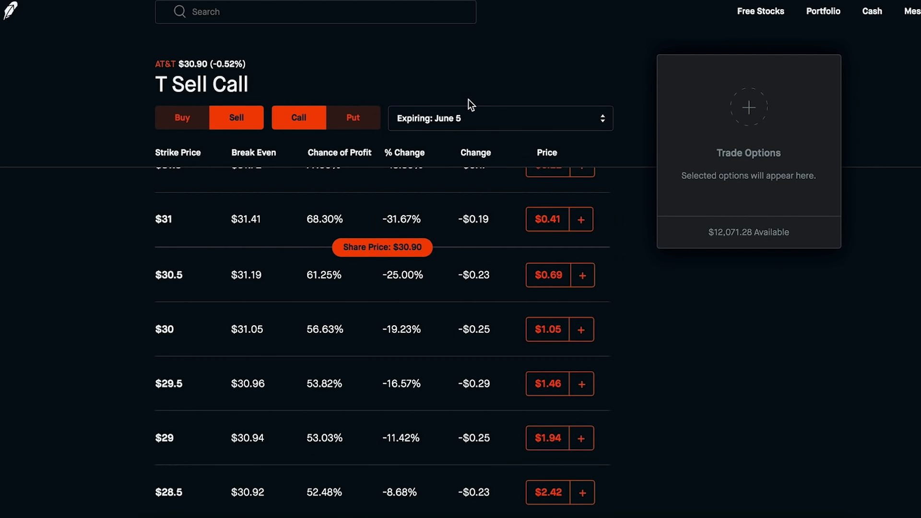
{"action": "left_click", "coordinate": [480, 124]}
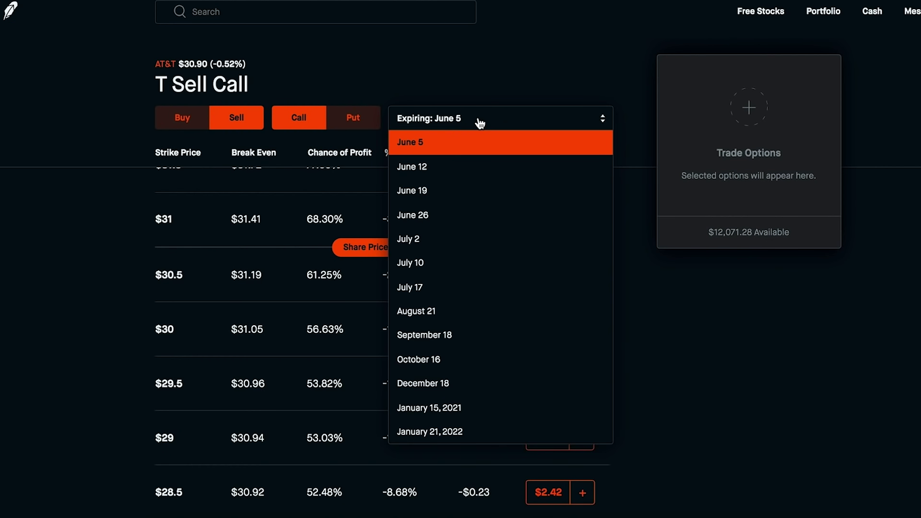
{"action": "left_click", "coordinate": [480, 123]}
{"action": "scroll", "coordinate": [288, 288], "scroll_direction": "up", "scroll_amount": 2}
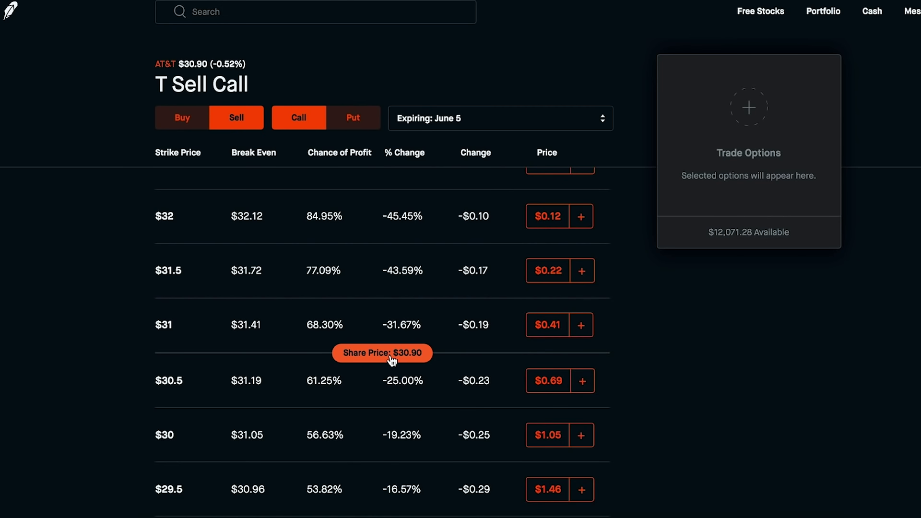
{"action": "scroll", "coordinate": [392, 360], "scroll_direction": "down", "scroll_amount": 2}
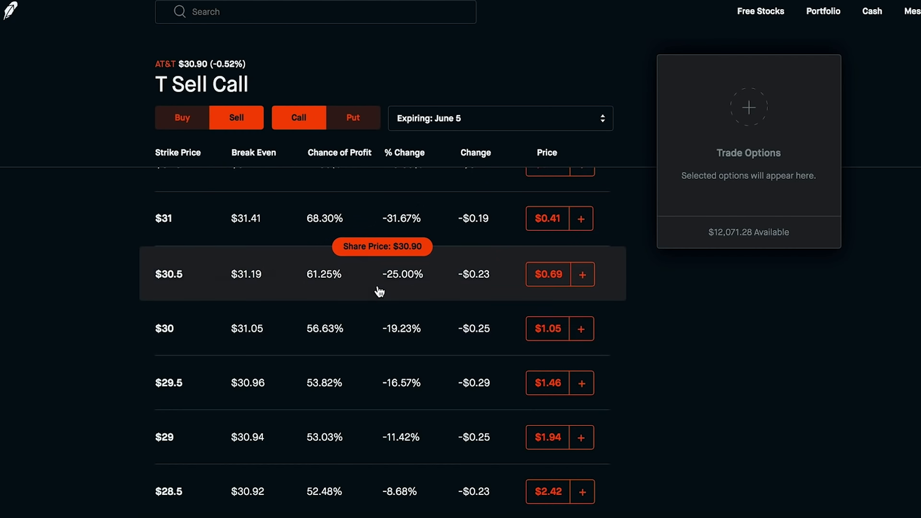
{"action": "scroll", "coordinate": [389, 249], "scroll_direction": "up", "scroll_amount": 2}
{"action": "scroll", "coordinate": [389, 259], "scroll_direction": "down", "scroll_amount": 2}
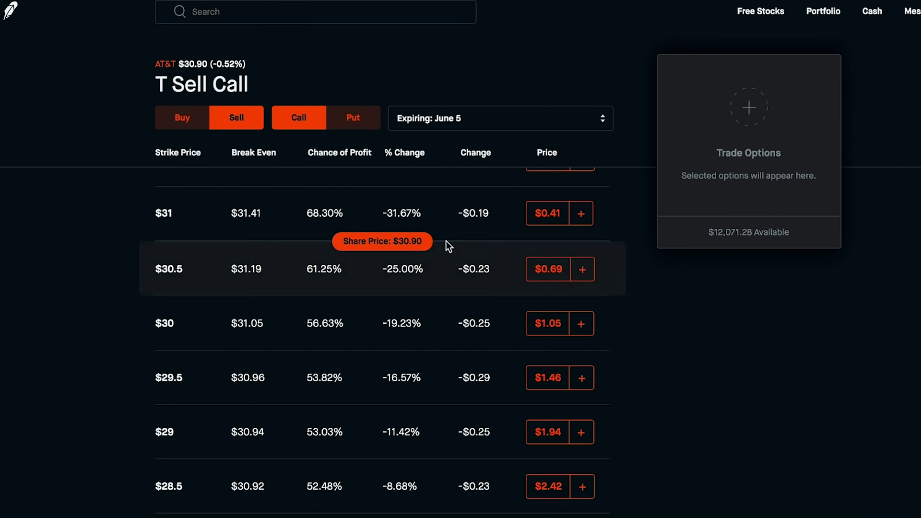
{"action": "scroll", "coordinate": [481, 338], "scroll_direction": "up", "scroll_amount": 2}
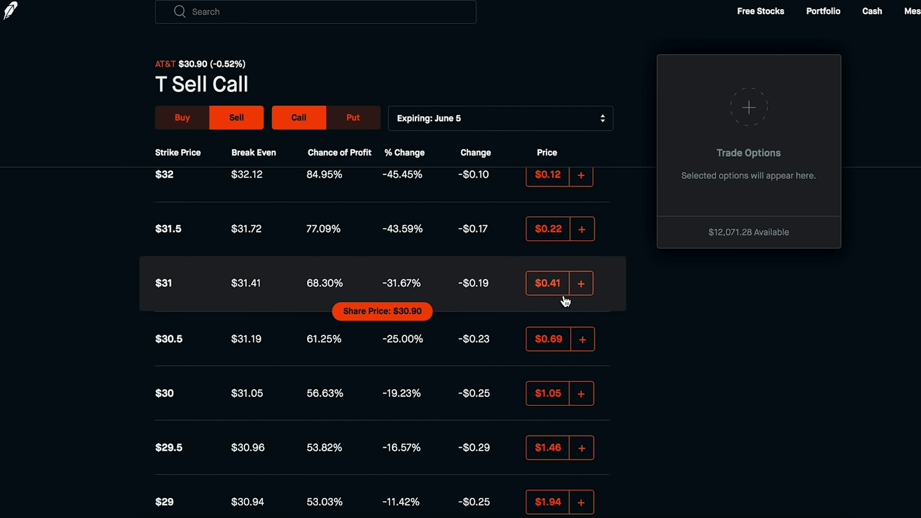
{"action": "scroll", "coordinate": [561, 283], "scroll_direction": "down", "scroll_amount": 2}
{"action": "scroll", "coordinate": [610, 312], "scroll_direction": "down", "scroll_amount": 1}
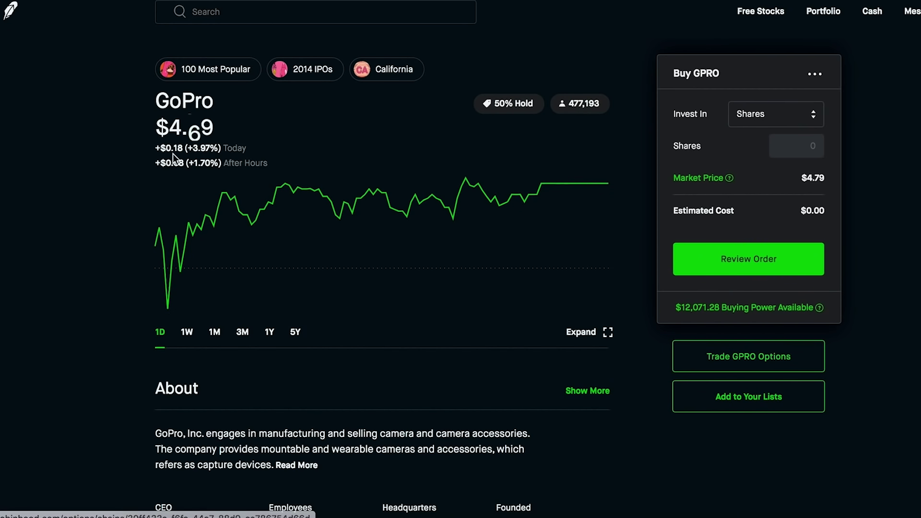
Step: Open GoPro's options chain for selling calls and check its available expiration dates
{"action": "left_click", "coordinate": [794, 357]}
{"action": "left_click", "coordinate": [250, 125]}
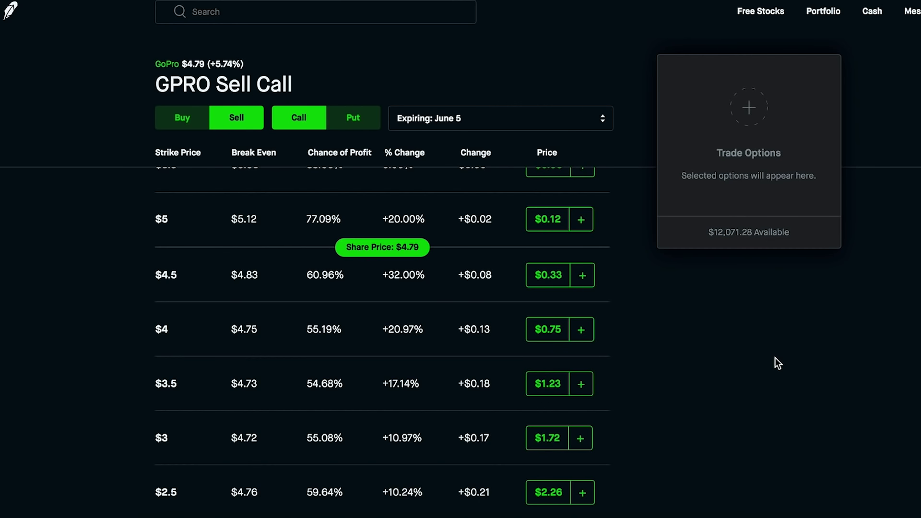
{"action": "left_click", "coordinate": [606, 128]}
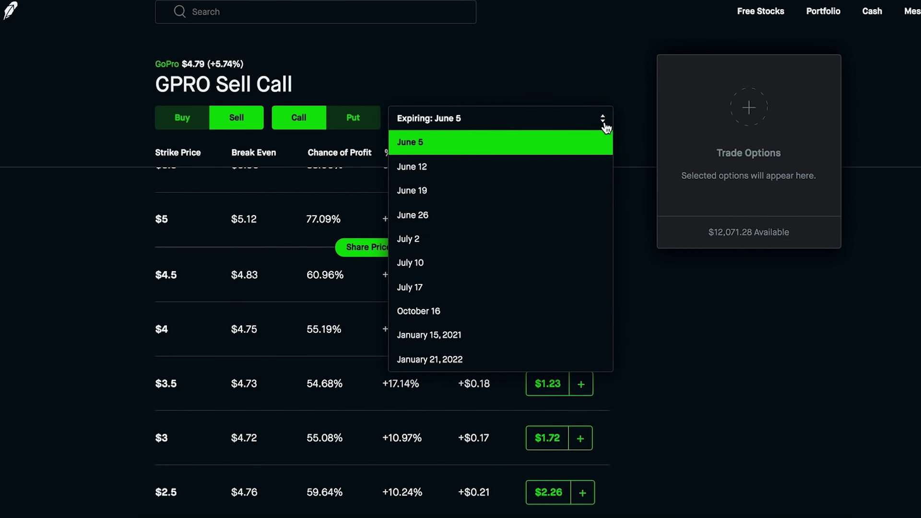
{"action": "left_click", "coordinate": [602, 95]}
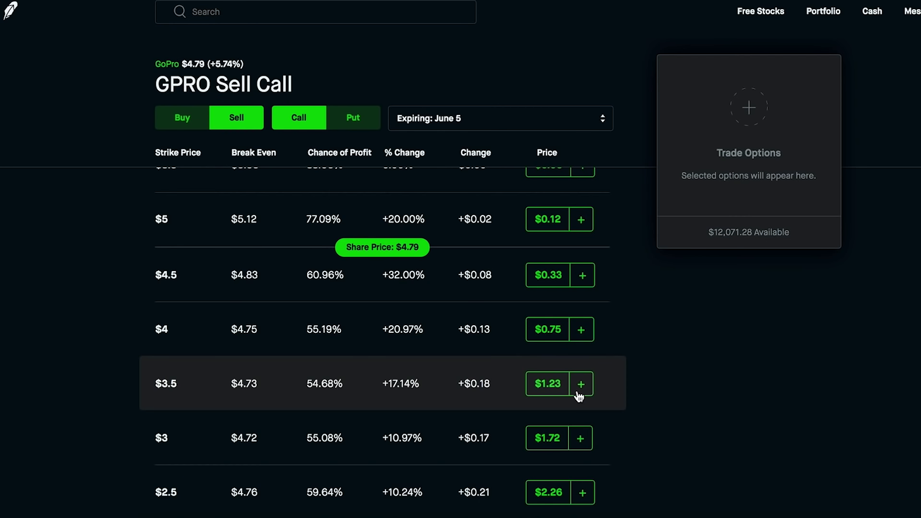
Step: Start a short call order for GoPro's $5 strike expiring June 5 and set it to 1 contract
{"action": "scroll", "coordinate": [71, 348], "scroll_direction": "up", "scroll_amount": 3}
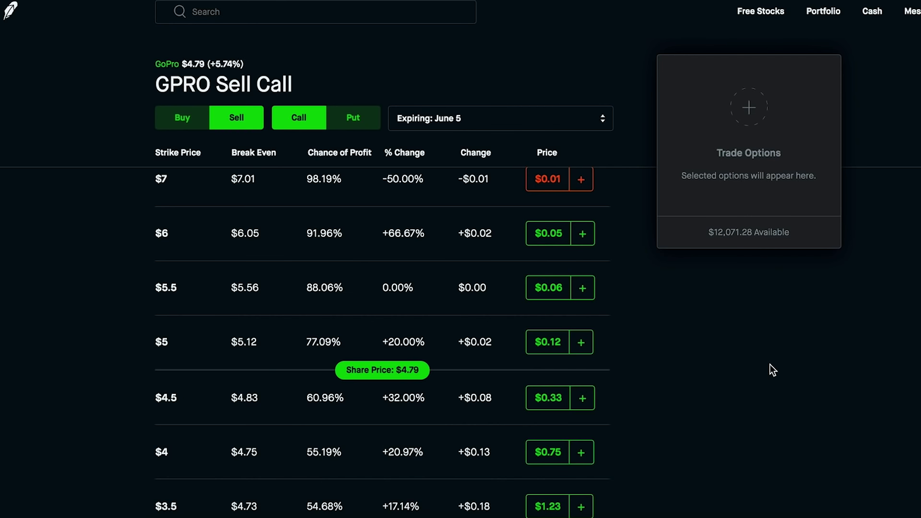
{"action": "scroll", "coordinate": [87, 227], "scroll_direction": "down", "scroll_amount": 1}
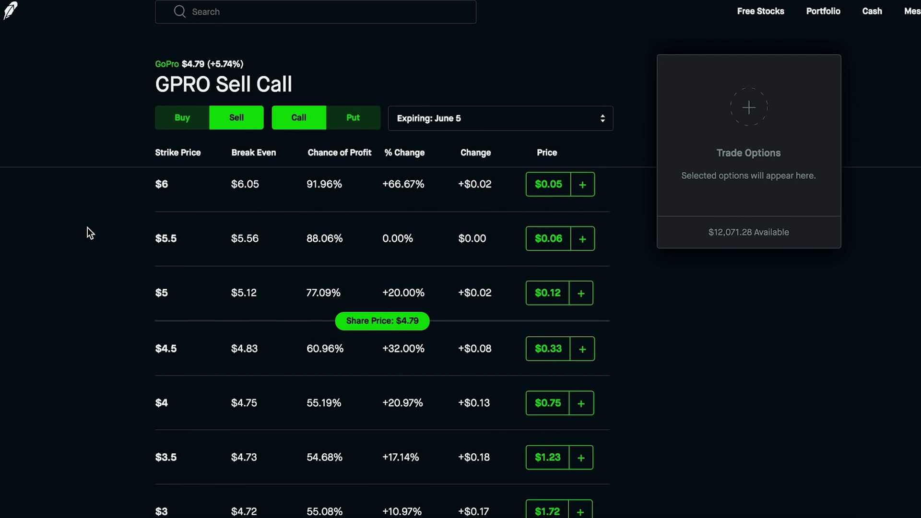
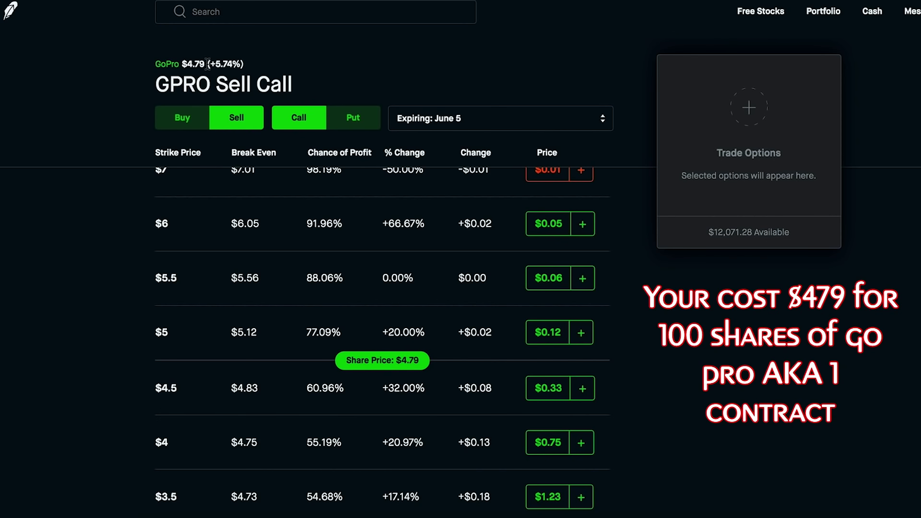
{"action": "scroll", "coordinate": [24, 357], "scroll_direction": "down", "scroll_amount": 1}
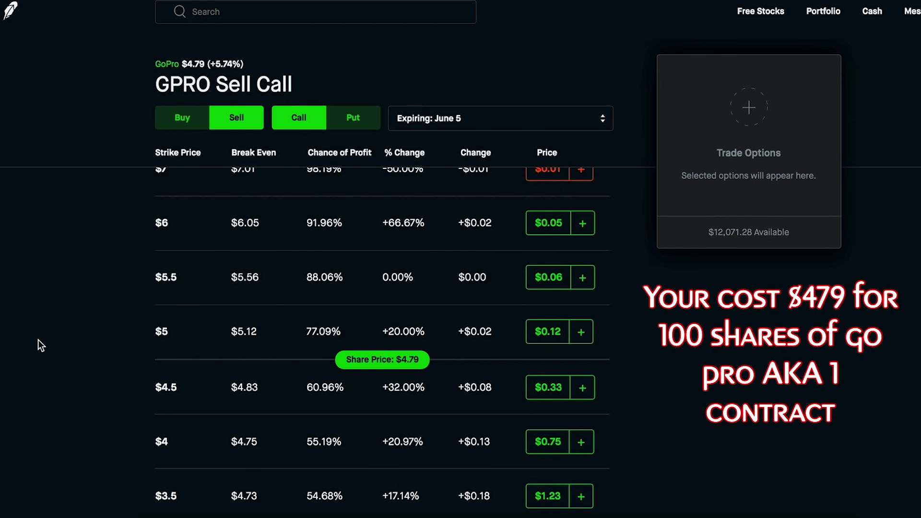
{"action": "scroll", "coordinate": [41, 357], "scroll_direction": "up", "scroll_amount": 1}
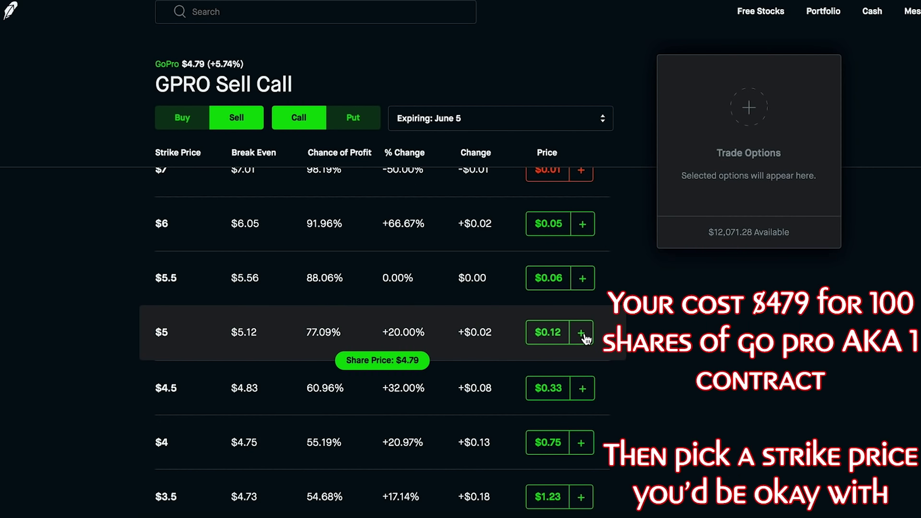
{"action": "left_click", "coordinate": [583, 334]}
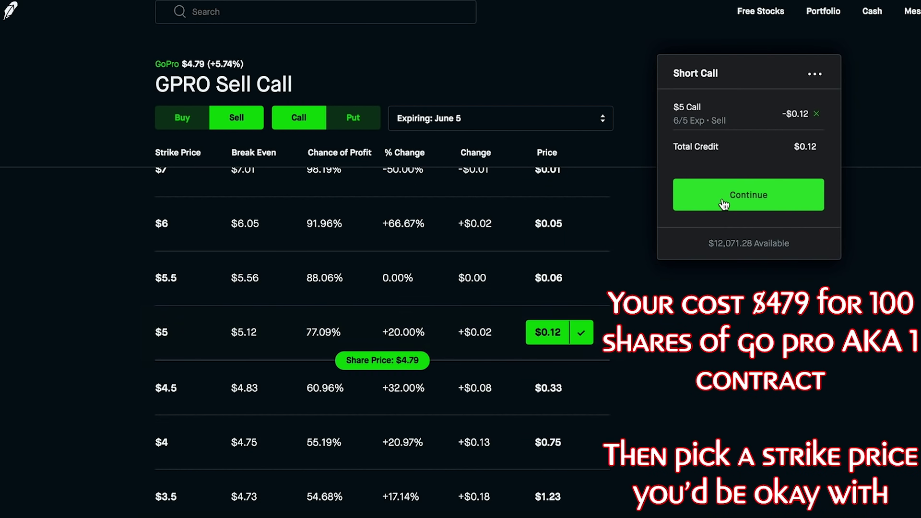
{"action": "left_click", "coordinate": [765, 194]}
{"action": "left_click", "coordinate": [797, 114]}
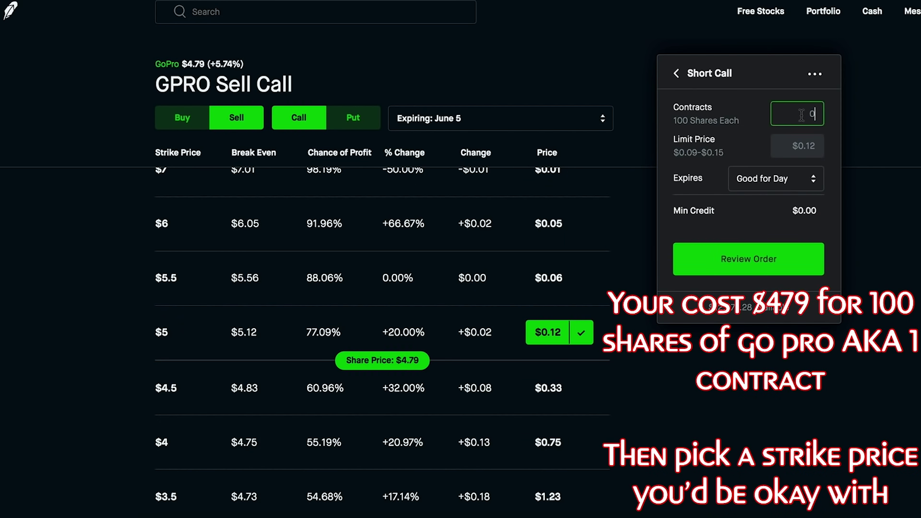
{"action": "type", "text": "1"}
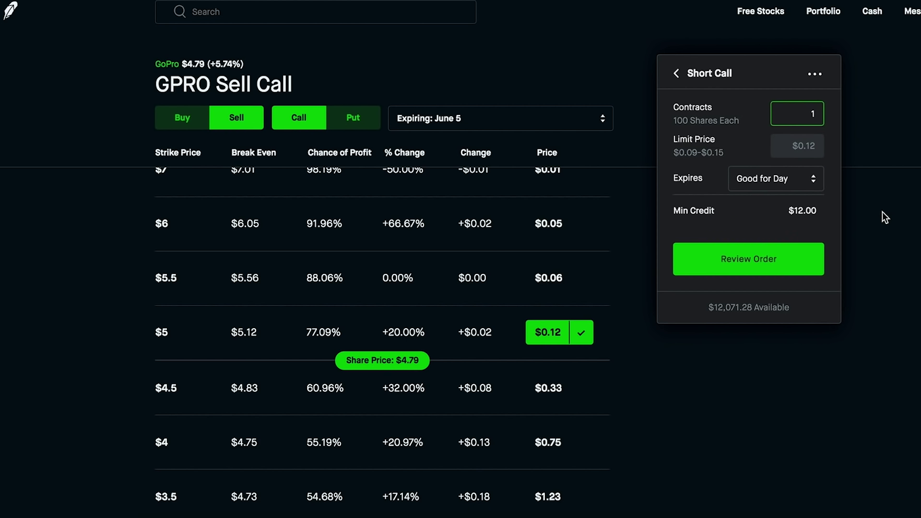
Step: Set the limit price of the GoPro short call order to $0.09
{"action": "key", "text": "Tab"}
{"action": "key", "text": "BackSpace"}
{"action": "key", "text": "BackSpace"}
{"action": "key", "text": "BackSpace"}
{"action": "type", "text": ".09"}
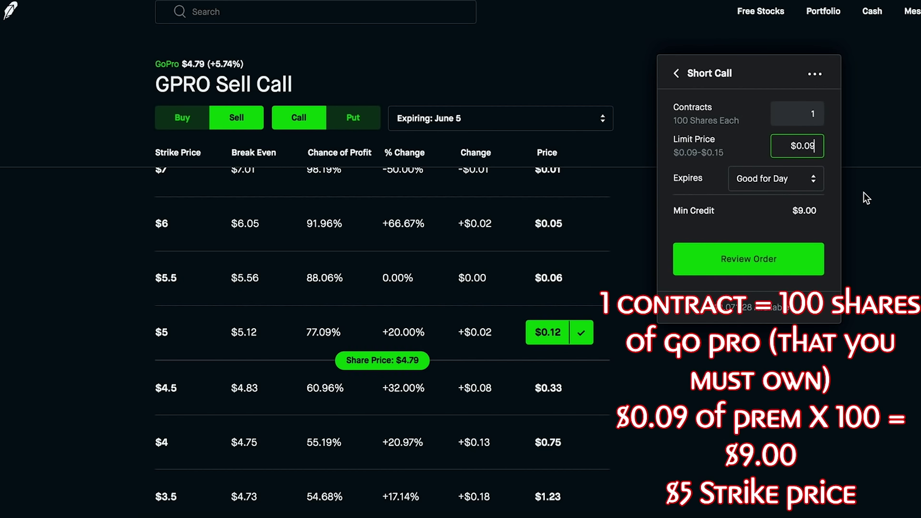
{"action": "left_click", "coordinate": [831, 158]}
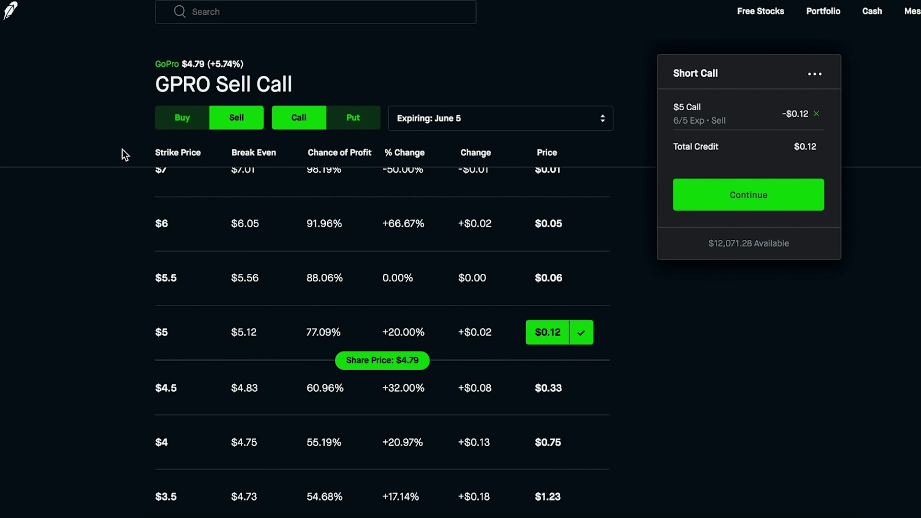
Step: Deselect the GoPro $5 call and review the higher strike prices in the chain
{"action": "scroll", "coordinate": [137, 63], "scroll_direction": "up", "scroll_amount": 1}
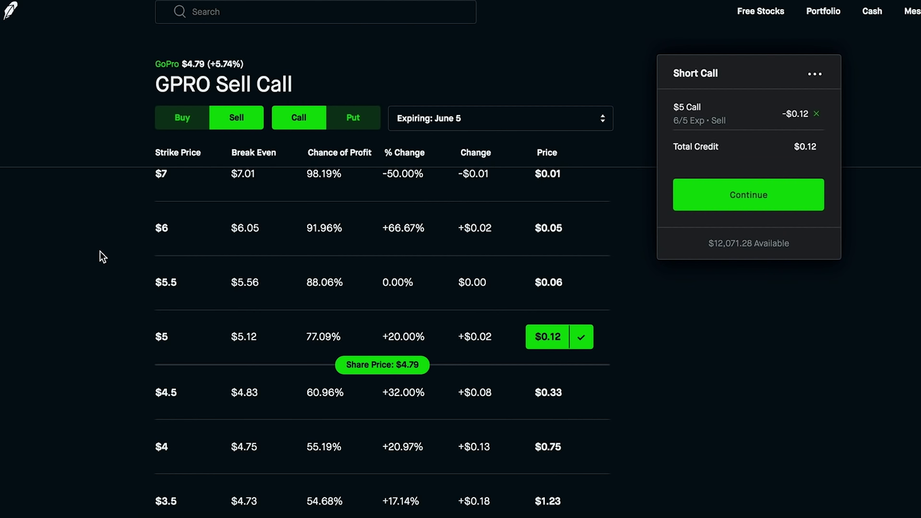
{"action": "scroll", "coordinate": [95, 293], "scroll_direction": "up", "scroll_amount": 1}
{"action": "scroll", "coordinate": [95, 320], "scroll_direction": "down", "scroll_amount": 1}
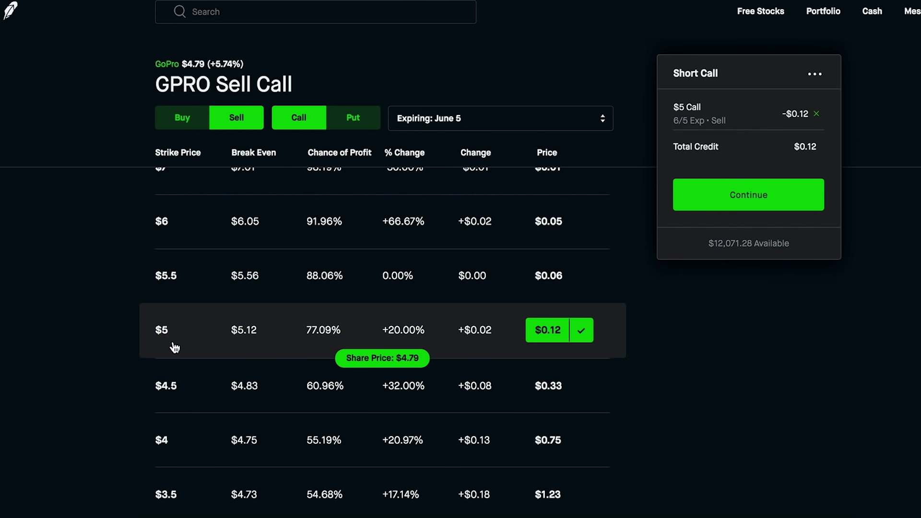
{"action": "left_click", "coordinate": [141, 315]}
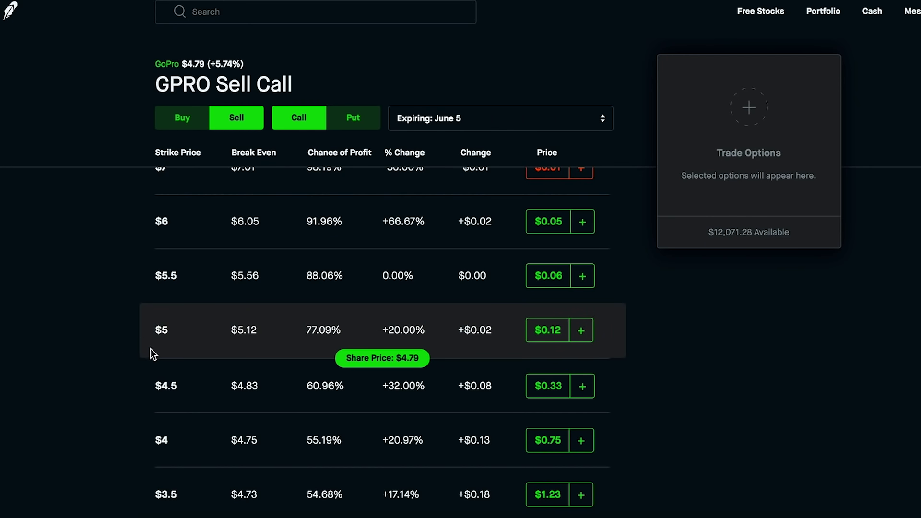
{"action": "scroll", "coordinate": [149, 348], "scroll_direction": "up", "scroll_amount": 1}
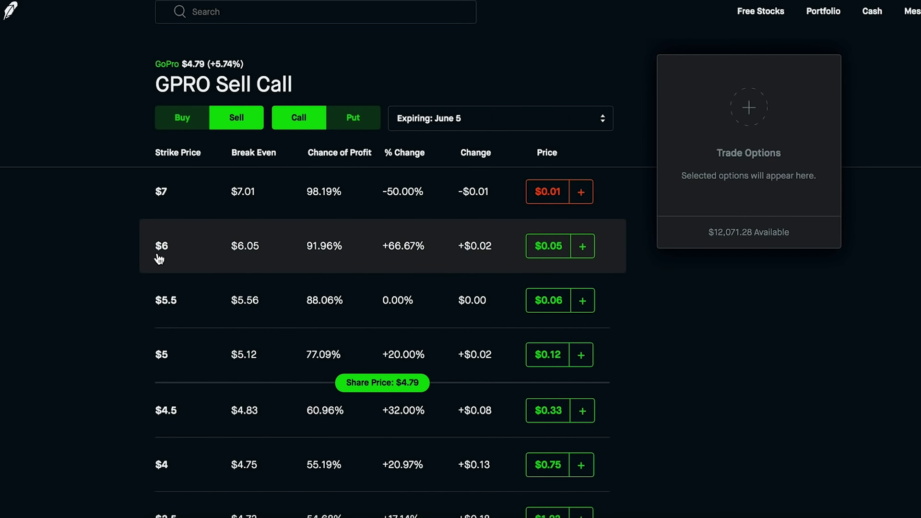
{"action": "scroll", "coordinate": [297, 242], "scroll_direction": "up", "scroll_amount": 2}
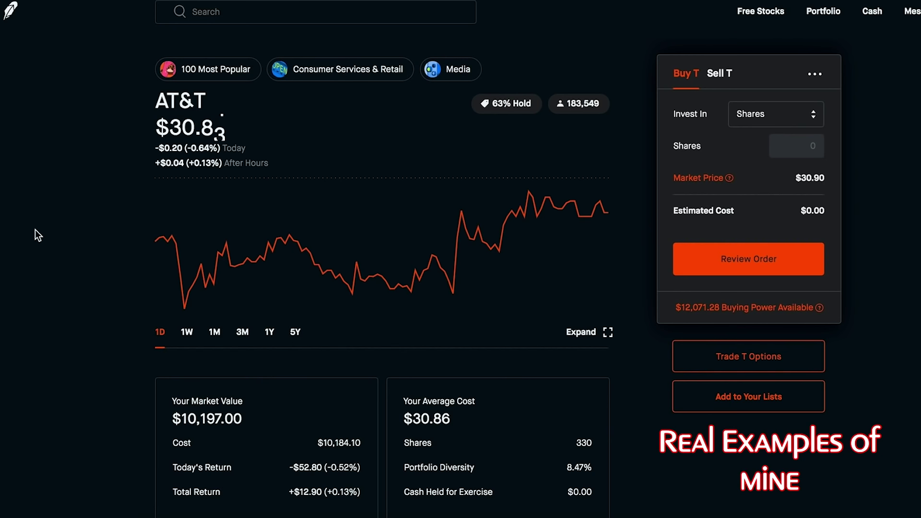
Step: Open AT&T's options chain for selling calls with the June 5 expiration
{"action": "scroll", "coordinate": [65, 243], "scroll_direction": "down", "scroll_amount": 1}
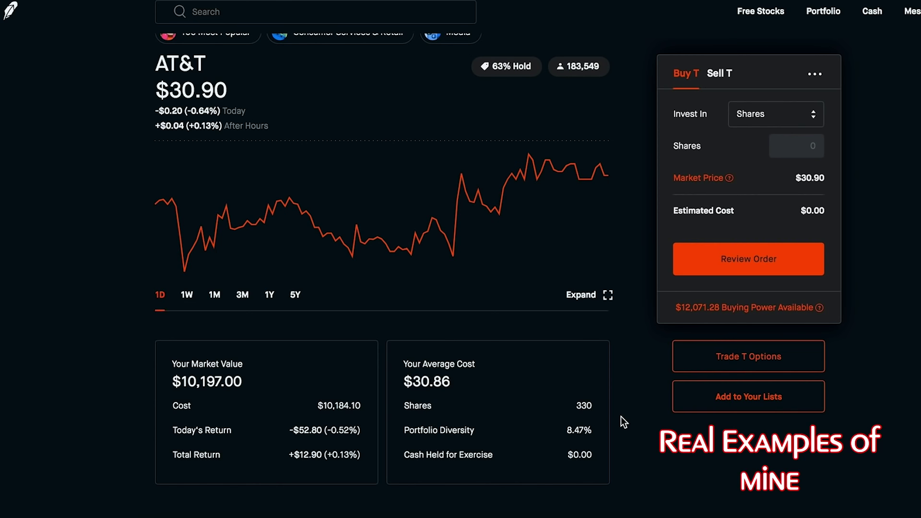
{"action": "left_click", "coordinate": [757, 362]}
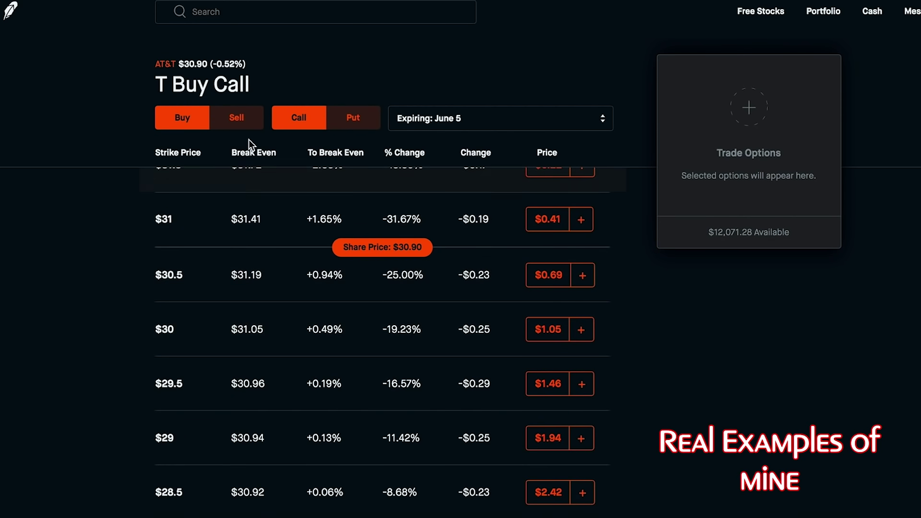
{"action": "left_click", "coordinate": [242, 120]}
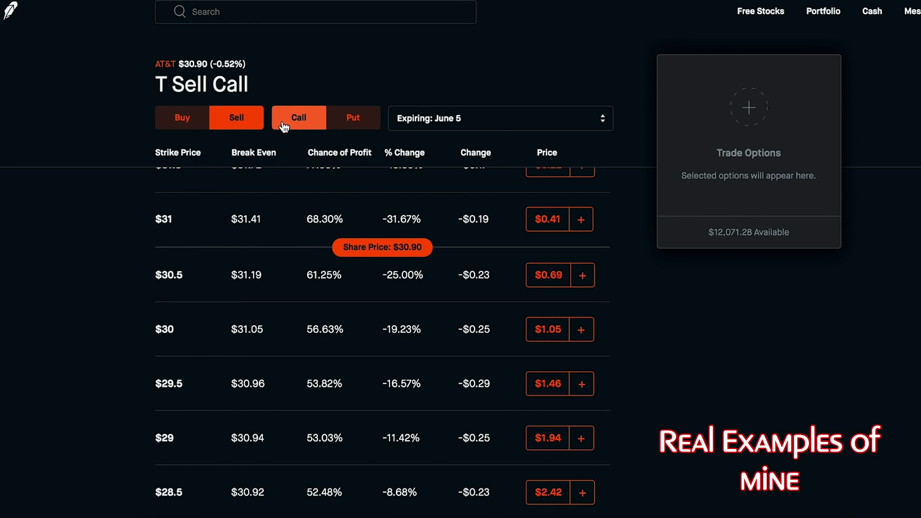
{"action": "left_click", "coordinate": [454, 130]}
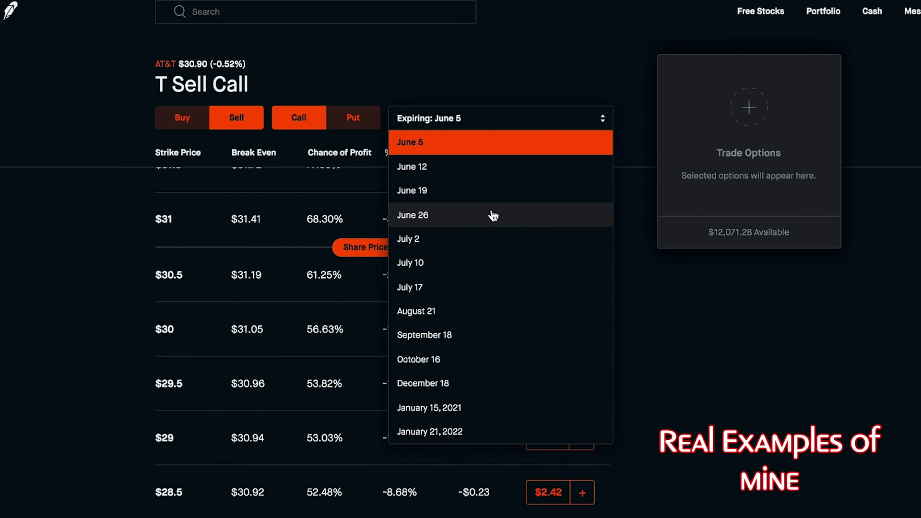
{"action": "left_click", "coordinate": [486, 147]}
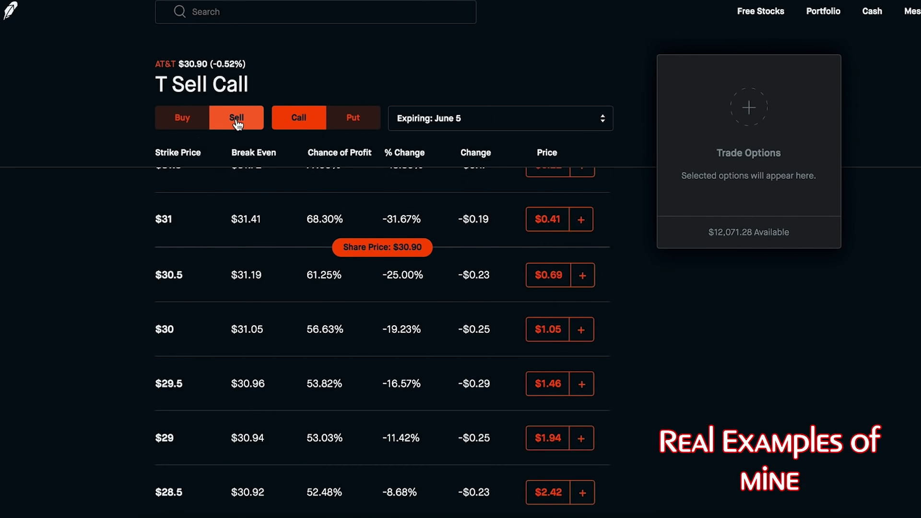
Step: Start a short call order for AT&T's $33 strike expiring June 5 and set it to 3 contracts
{"action": "scroll", "coordinate": [144, 304], "scroll_direction": "up", "scroll_amount": 2}
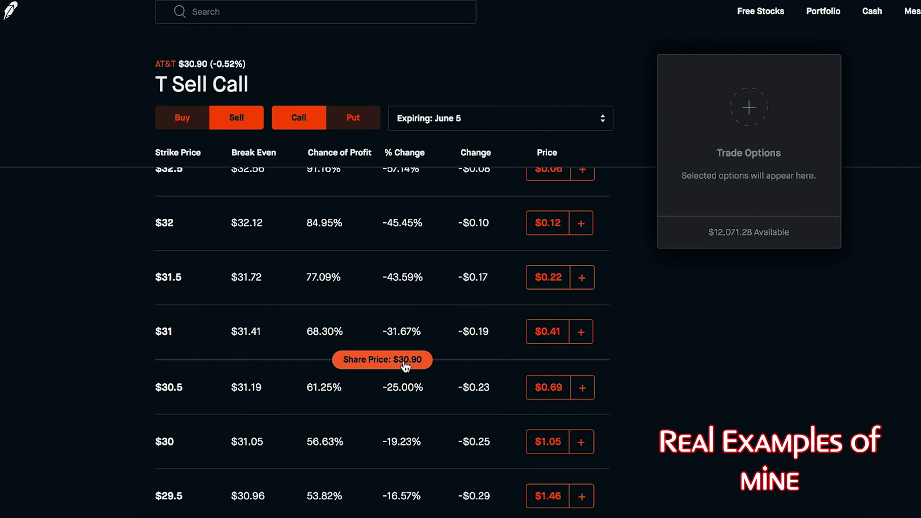
{"action": "scroll", "coordinate": [121, 345], "scroll_direction": "up", "scroll_amount": 1}
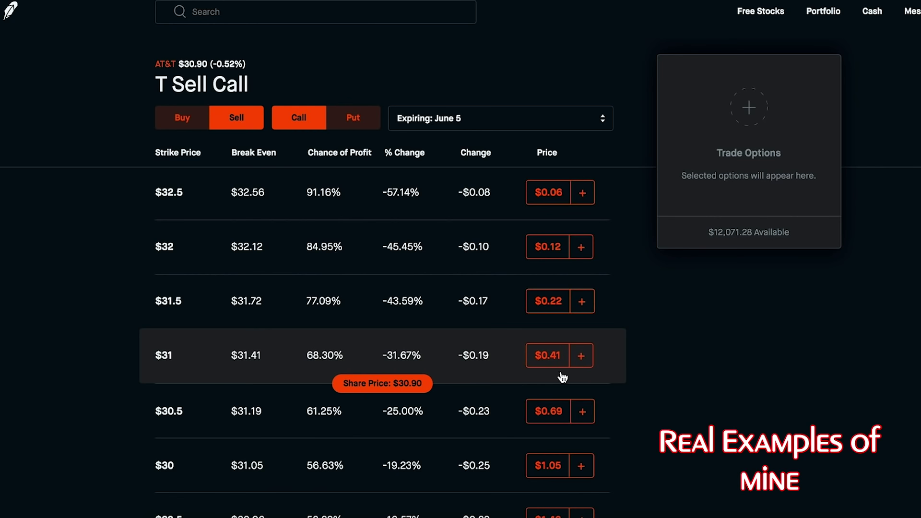
{"action": "scroll", "coordinate": [86, 304], "scroll_direction": "up", "scroll_amount": 1}
{"action": "scroll", "coordinate": [86, 304], "scroll_direction": "up", "scroll_amount": 2}
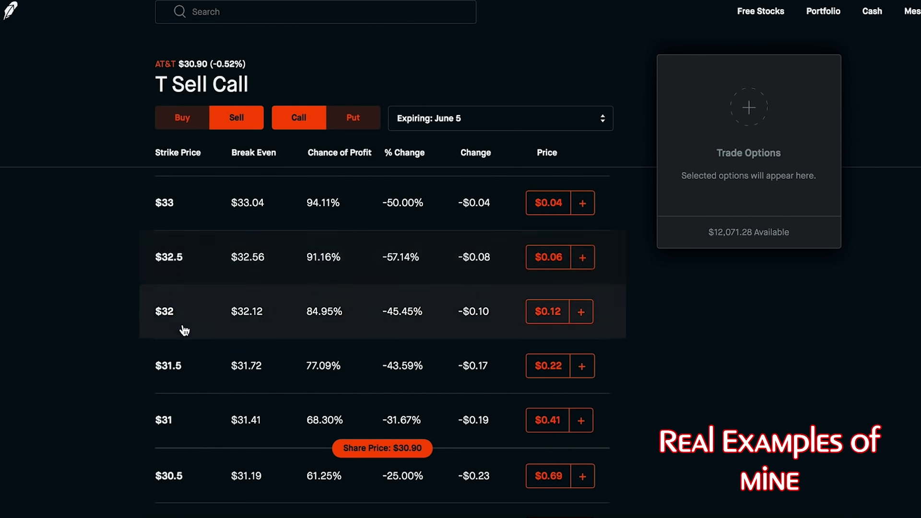
{"action": "scroll", "coordinate": [217, 282], "scroll_direction": "up", "scroll_amount": 1}
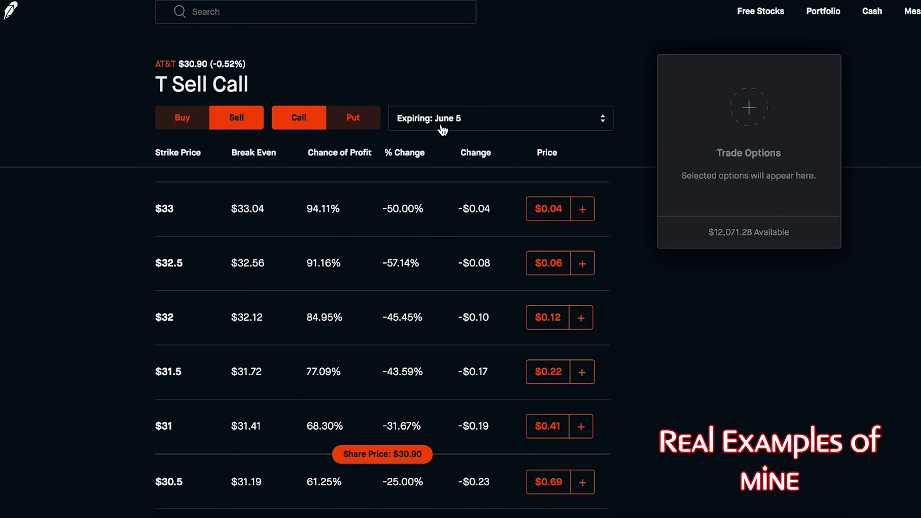
{"action": "scroll", "coordinate": [195, 232], "scroll_direction": "up", "scroll_amount": 1}
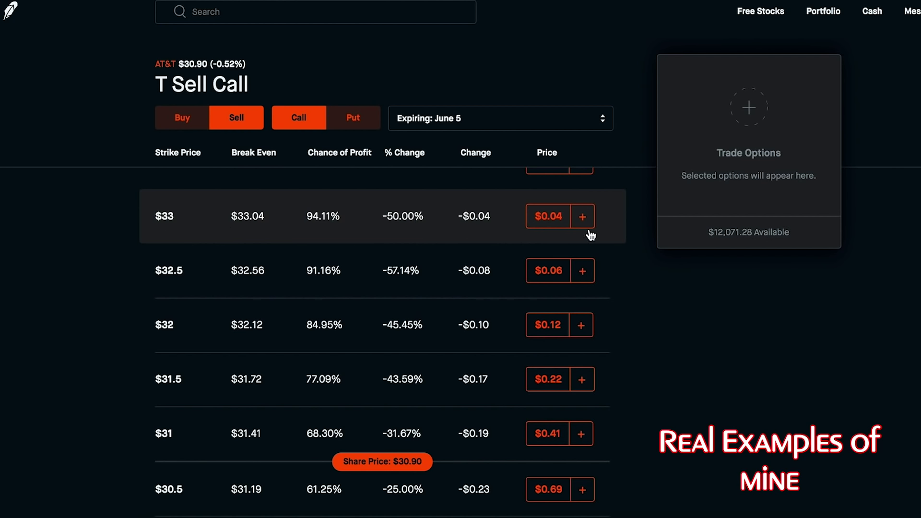
{"action": "left_click", "coordinate": [552, 217]}
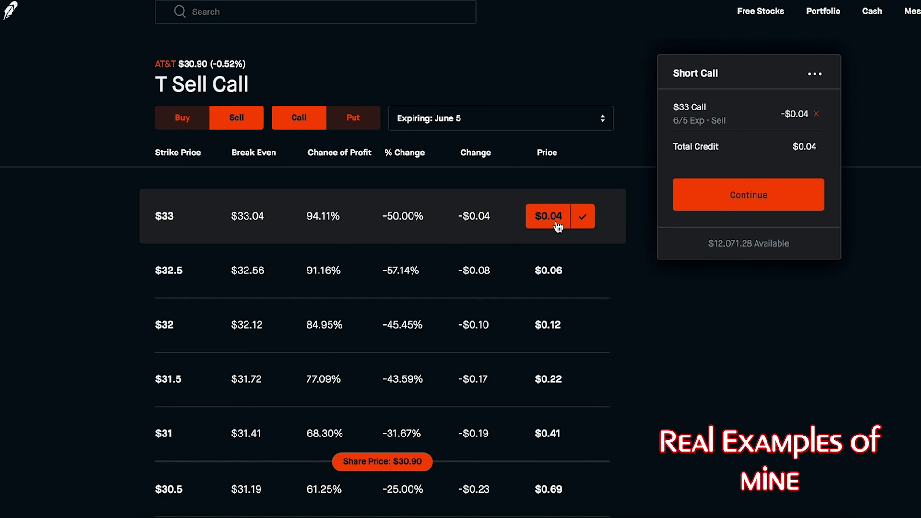
{"action": "left_click", "coordinate": [751, 196]}
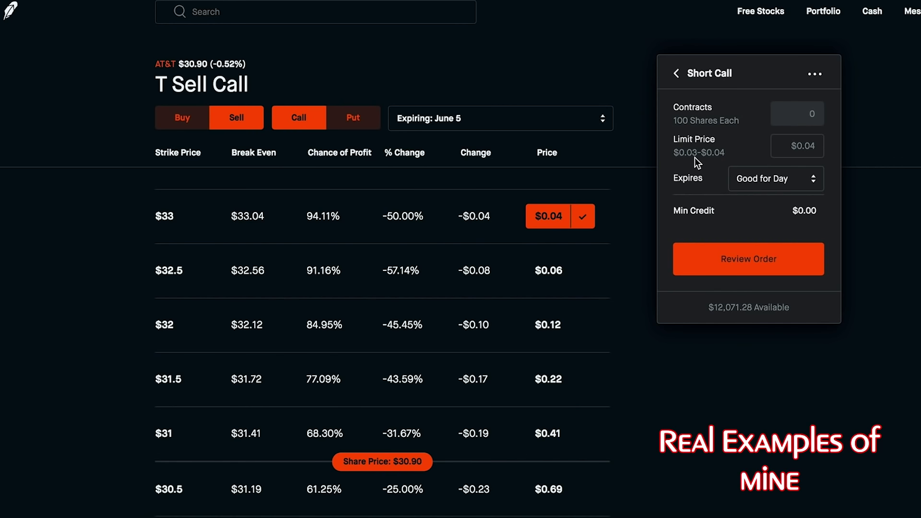
{"action": "type", "text": "3"}
Step: Set the limit price of the AT&T $33 short call order to $0.03
{"action": "left_click", "coordinate": [778, 146]}
{"action": "key", "text": "BackSpace"}
{"action": "type", "text": "3"}
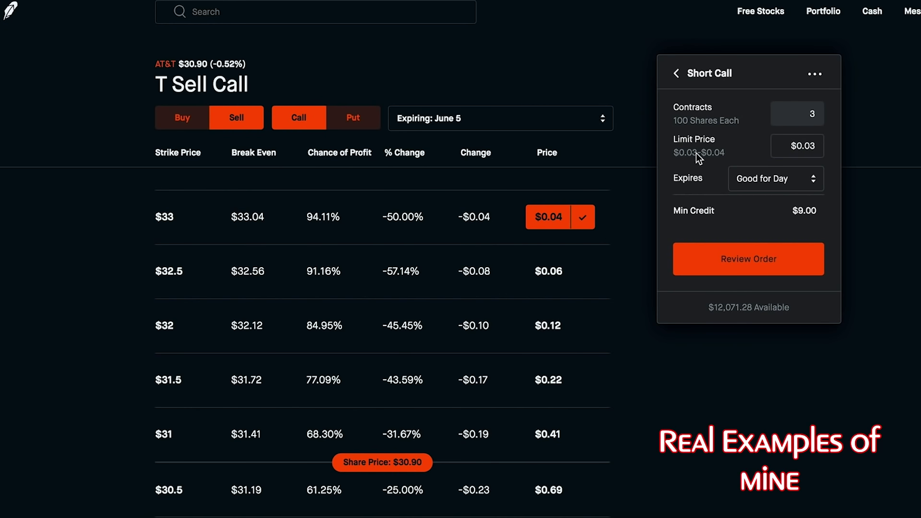
{"action": "left_click", "coordinate": [804, 121]}
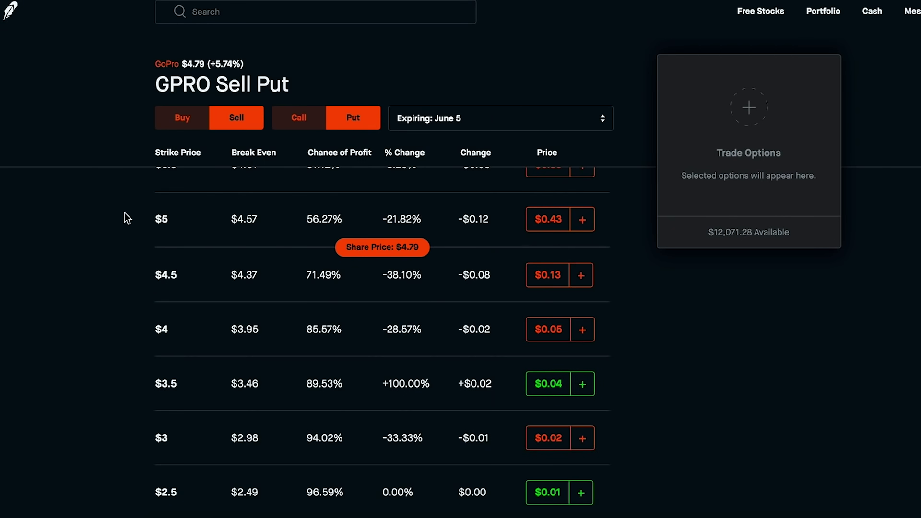
Step: Compare GoPro's June 5 sell-side calls and puts, ending on the put chain's strikes around the share price
{"action": "left_click", "coordinate": [297, 120]}
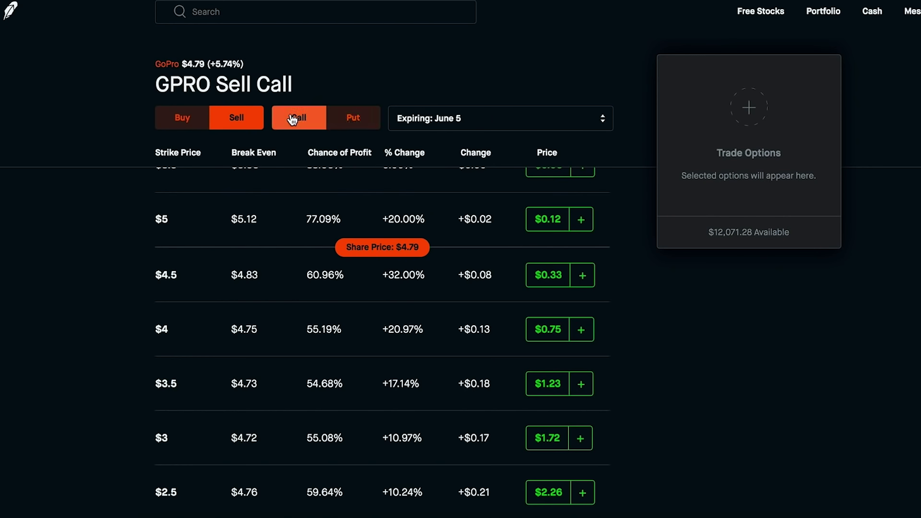
{"action": "left_click", "coordinate": [355, 120]}
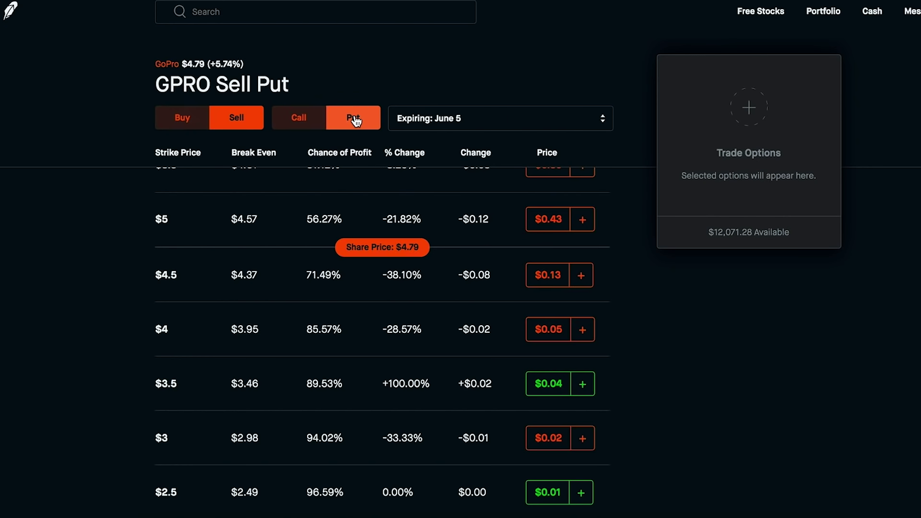
{"action": "left_click", "coordinate": [302, 121]}
{"action": "left_click", "coordinate": [347, 121]}
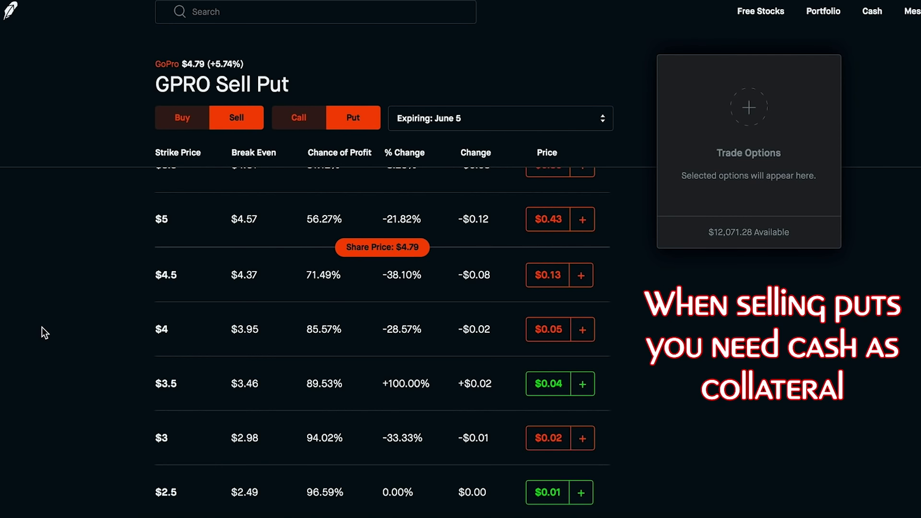
{"action": "scroll", "coordinate": [385, 57], "scroll_direction": "up", "scroll_amount": 1}
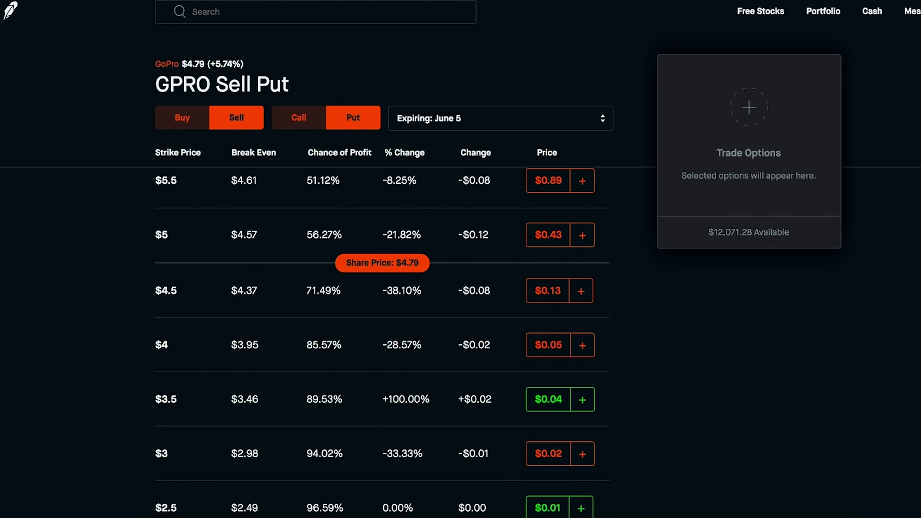
{"action": "scroll", "coordinate": [0, 331], "scroll_direction": "up", "scroll_amount": 1}
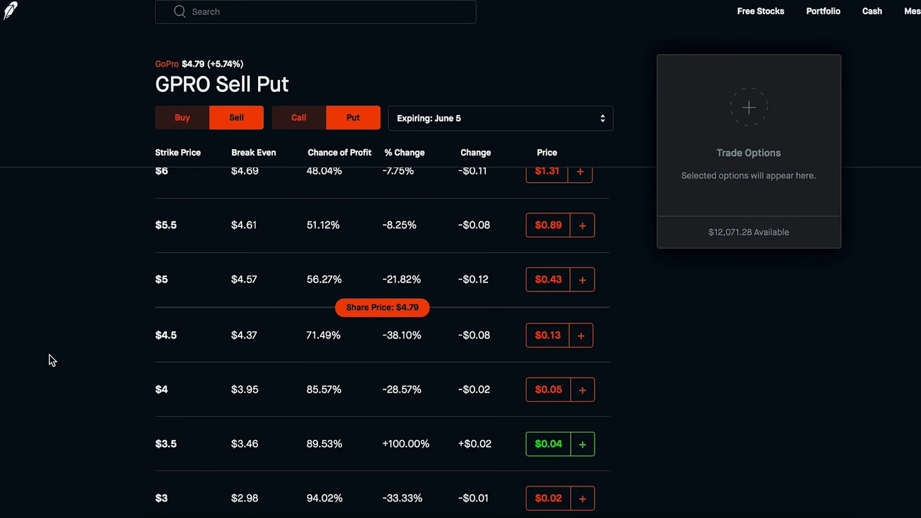
Step: Examine the details of the CTL $10 put assignment and the older option events in the account history
{"action": "left_click", "coordinate": [488, 354]}
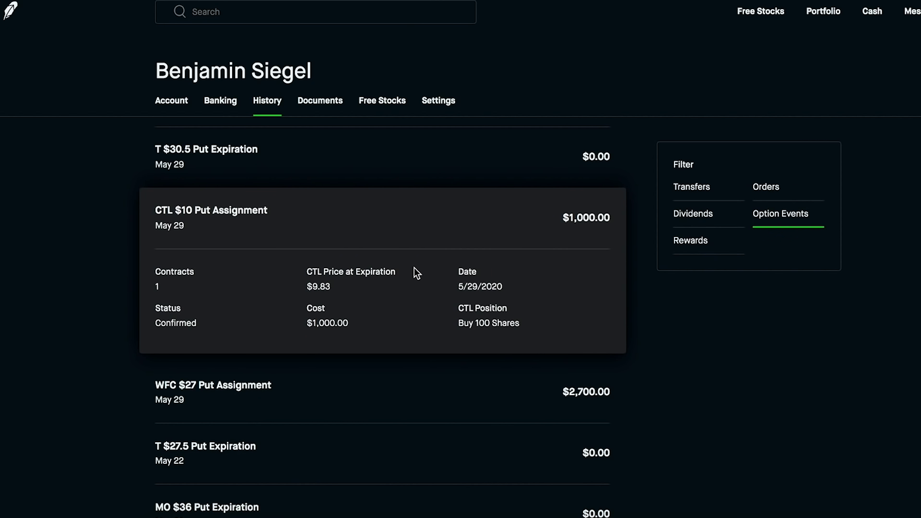
{"action": "scroll", "coordinate": [410, 278], "scroll_direction": "up", "scroll_amount": 1}
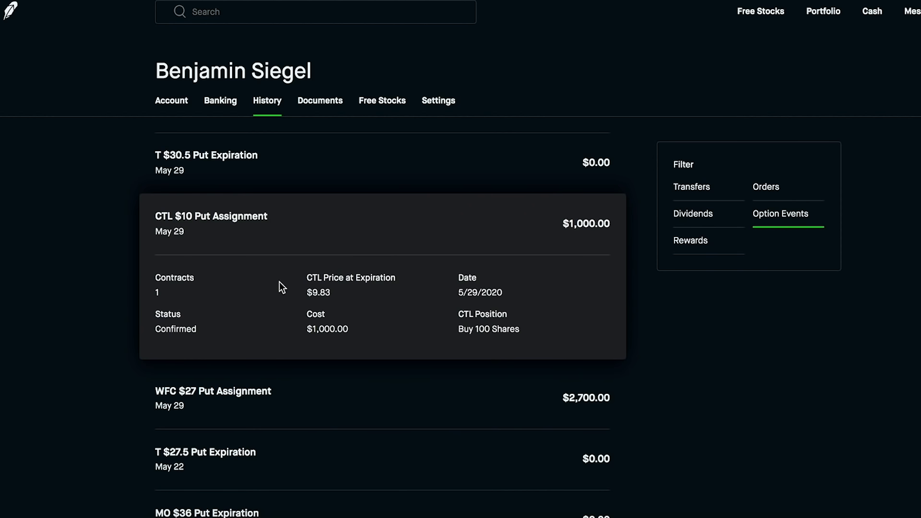
{"action": "scroll", "coordinate": [421, 293], "scroll_direction": "down", "scroll_amount": 4}
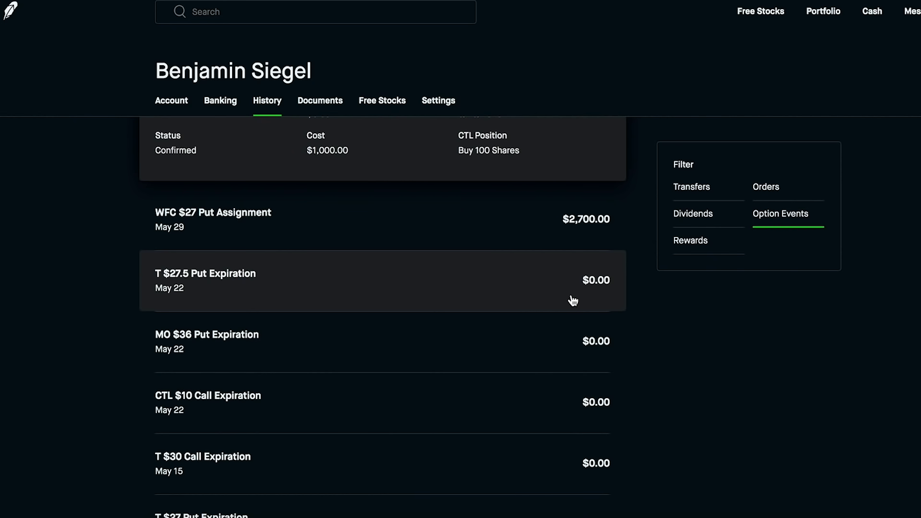
{"action": "scroll", "coordinate": [617, 309], "scroll_direction": "down", "scroll_amount": 1}
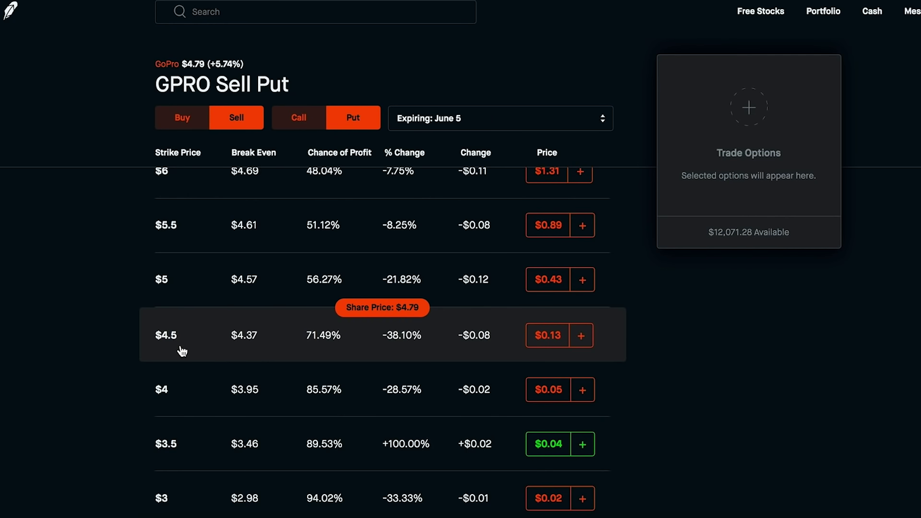
Step: Review the strike prices and premiums for selling GoPro puts expiring June 5, both above and below the share price
{"action": "scroll", "coordinate": [130, 405], "scroll_direction": "down", "scroll_amount": 2}
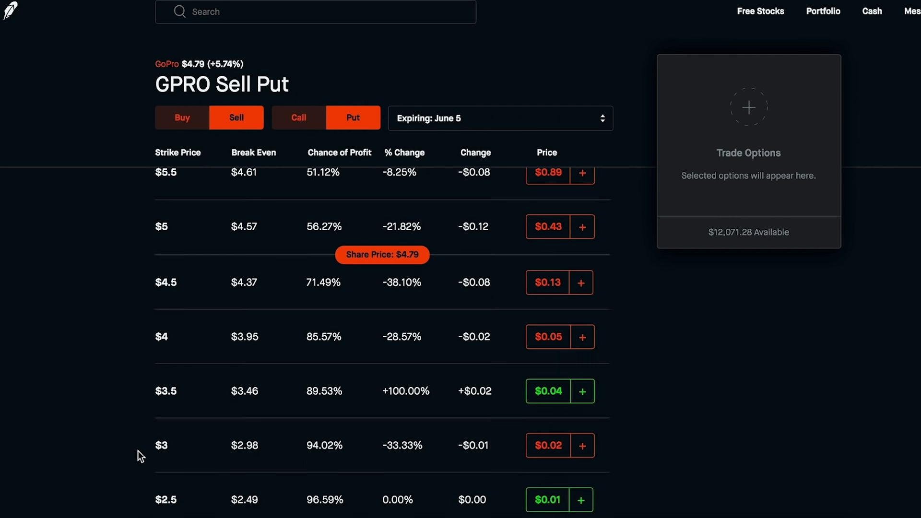
{"action": "scroll", "coordinate": [140, 454], "scroll_direction": "down", "scroll_amount": 2}
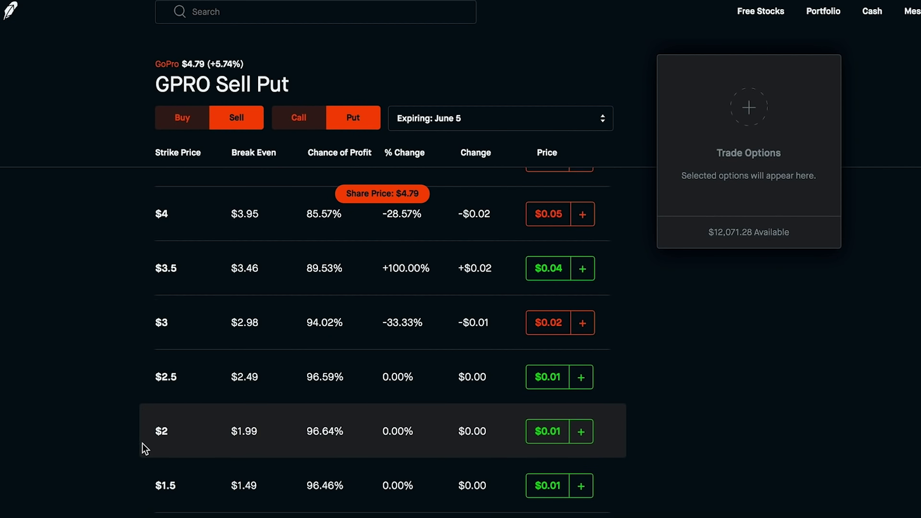
{"action": "scroll", "coordinate": [140, 444], "scroll_direction": "up", "scroll_amount": 3}
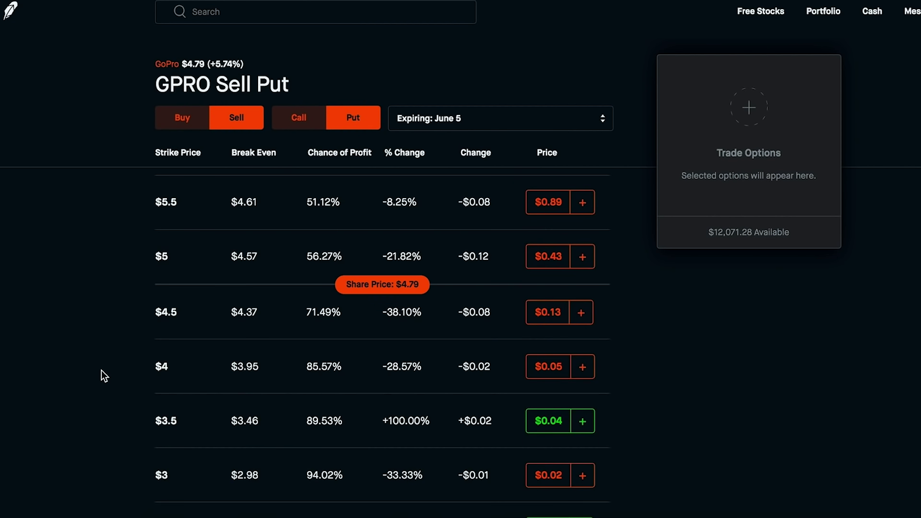
{"action": "scroll", "coordinate": [102, 370], "scroll_direction": "down", "scroll_amount": 1}
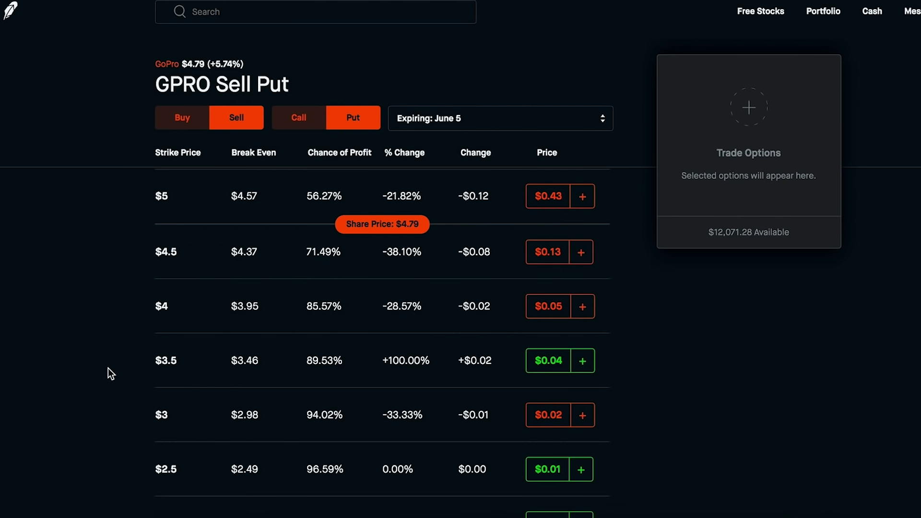
{"action": "scroll", "coordinate": [112, 369], "scroll_direction": "down", "scroll_amount": 1}
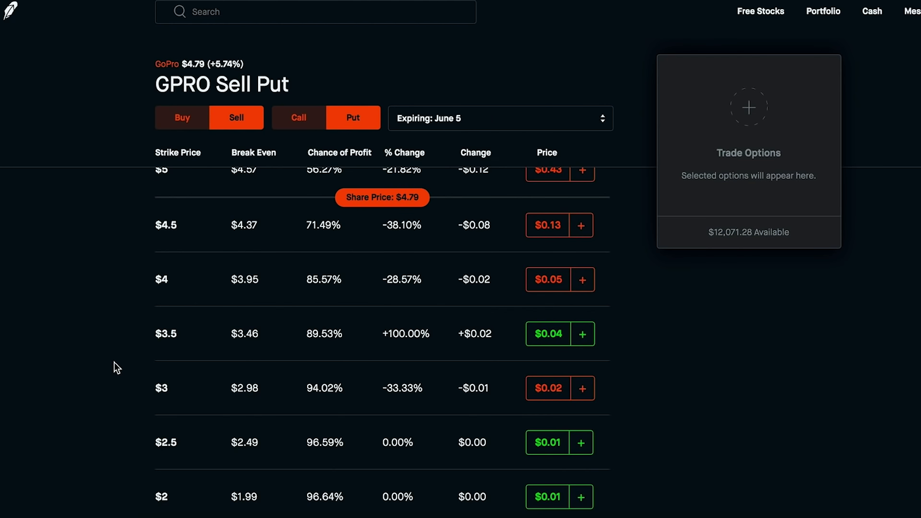
{"action": "scroll", "coordinate": [114, 362], "scroll_direction": "up", "scroll_amount": 3}
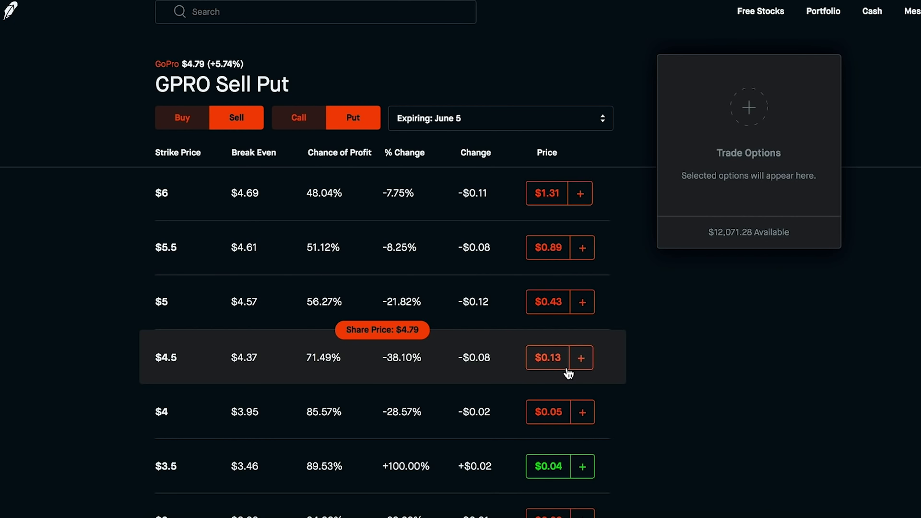
{"action": "scroll", "coordinate": [569, 374], "scroll_direction": "down", "scroll_amount": 1}
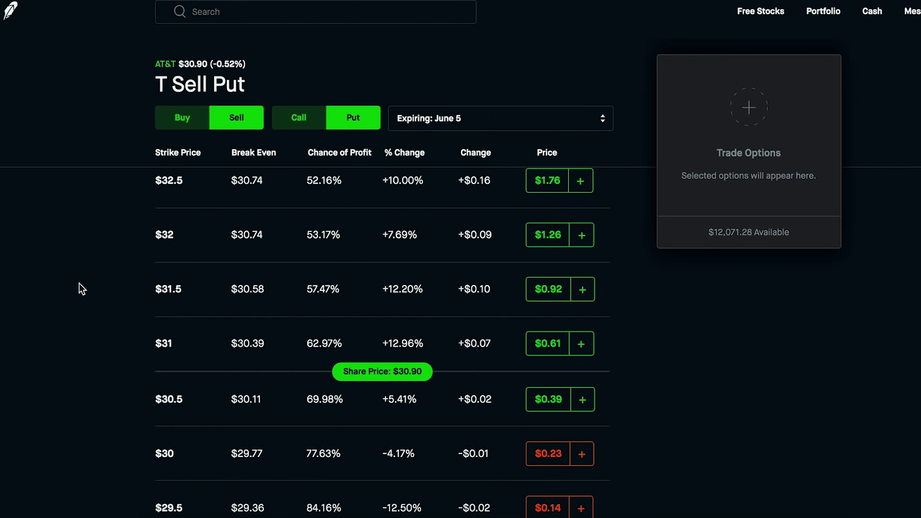
Step: Start a short put order for AT&T's $29.5 strike expiring June 5
{"action": "scroll", "coordinate": [82, 289], "scroll_direction": "down", "scroll_amount": 1}
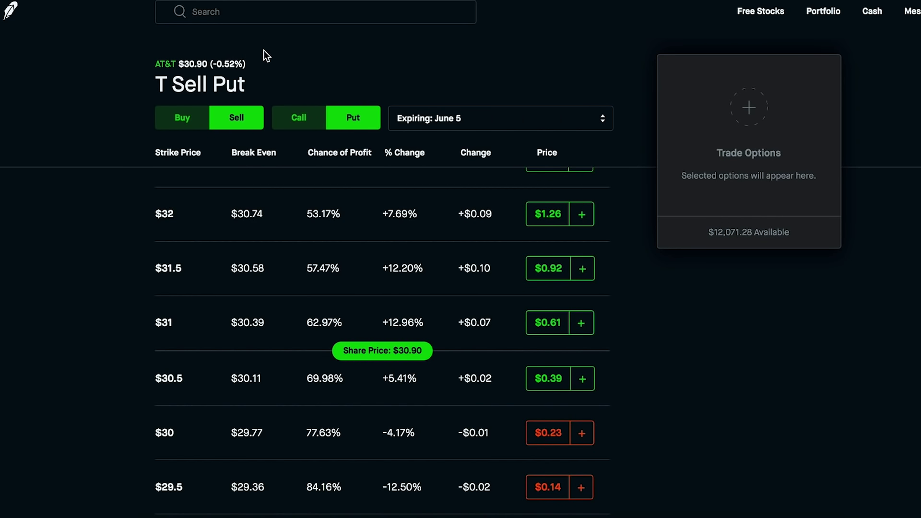
{"action": "scroll", "coordinate": [165, 267], "scroll_direction": "down", "scroll_amount": 3}
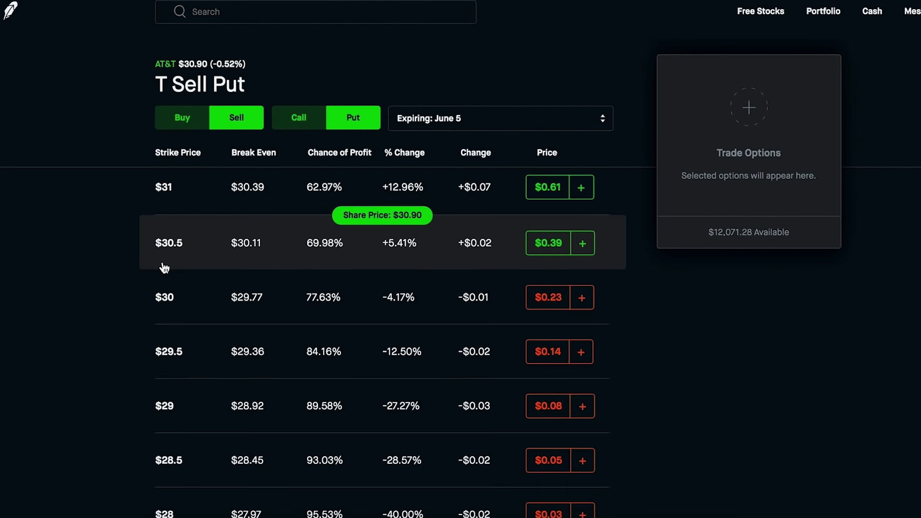
{"action": "scroll", "coordinate": [165, 269], "scroll_direction": "down", "scroll_amount": 1}
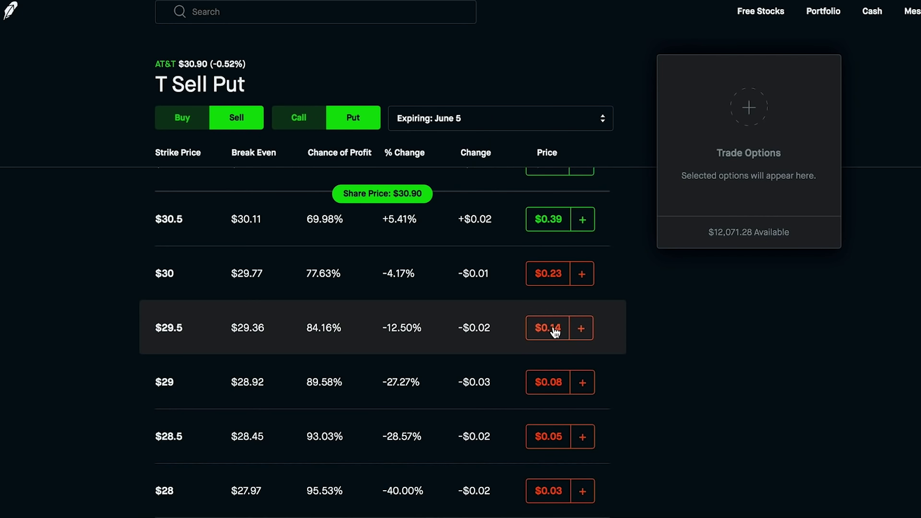
{"action": "left_click", "coordinate": [581, 329]}
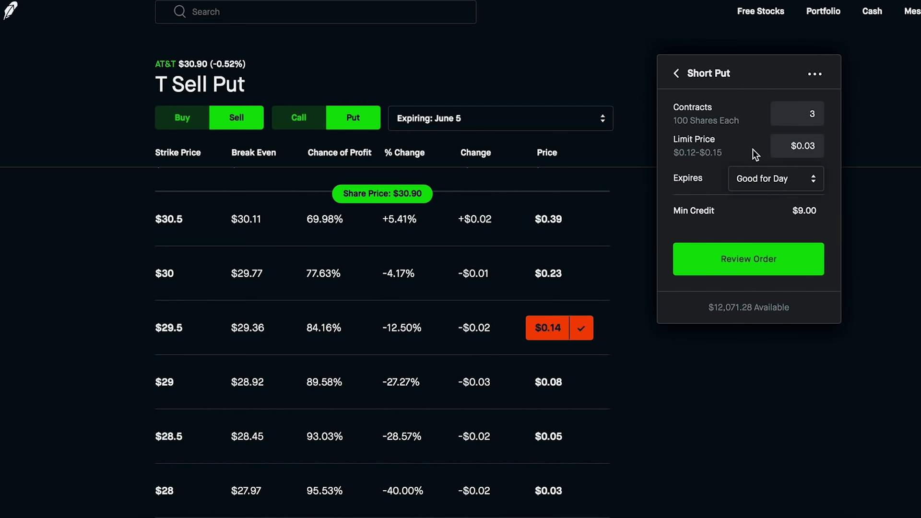